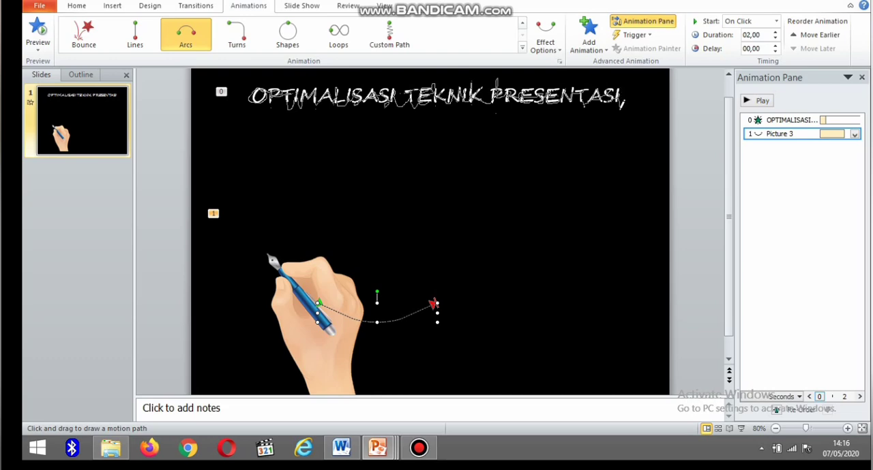
# Draw the hand picture's custom motion path along the title and back down to the hand, with Smooth start and Smooth end at 0 sec.
pyautogui.moveTo(622, 101)
pyautogui.mouseDown()
pyautogui.moveTo(564, 118)
pyautogui.moveTo(321, 151)
pyautogui.moveTo(214, 228)
pyautogui.moveTo(244, 353)
pyautogui.moveTo(279, 379)
pyautogui.mouseUp()
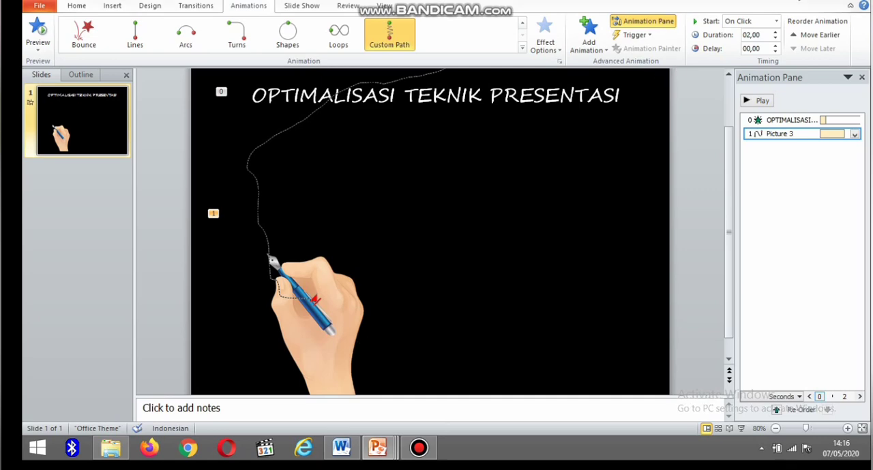
pyautogui.doubleClick(754, 134)
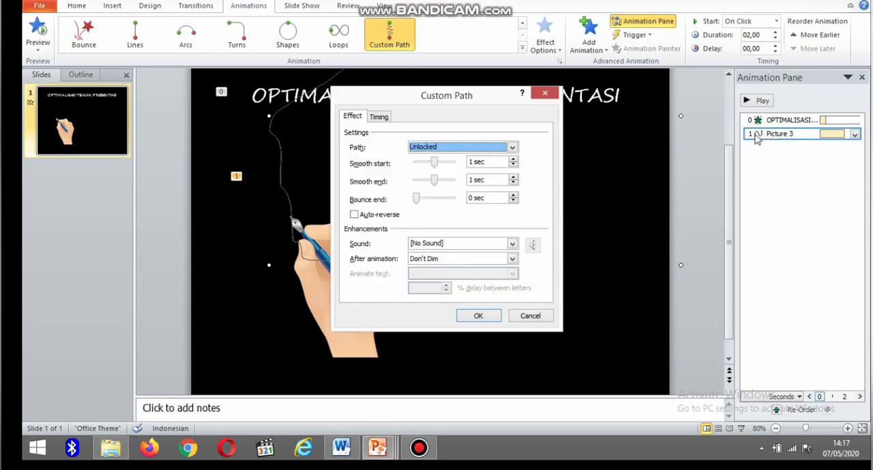
pyautogui.click(433, 162)
pyautogui.moveTo(433, 164); pyautogui.dragTo(411, 189)
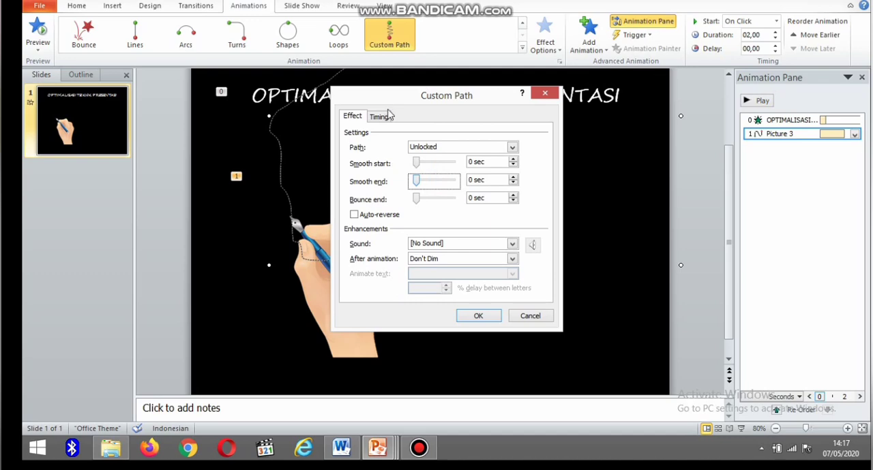
# Set the hand's custom path to start With Previous and last 6 seconds.
pyautogui.click(383, 116)
pyautogui.click(385, 165)
pyautogui.doubleClick(385, 165)
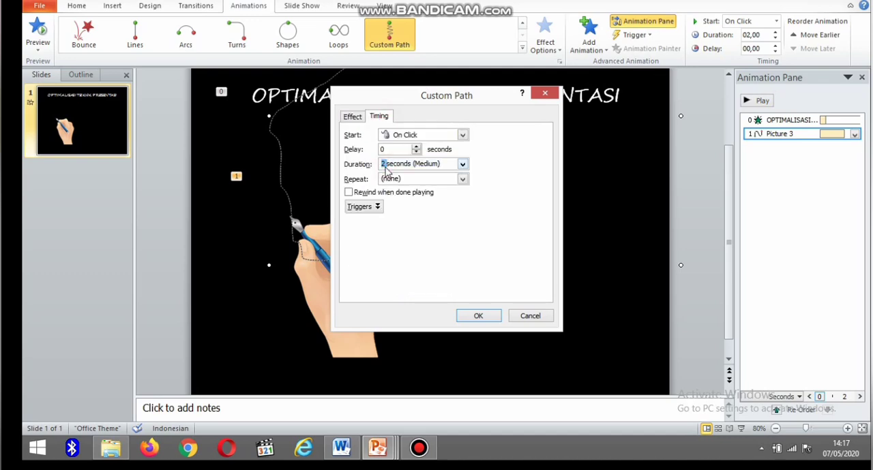
pyautogui.write('6')
pyautogui.click(462, 135)
pyautogui.click(455, 158)
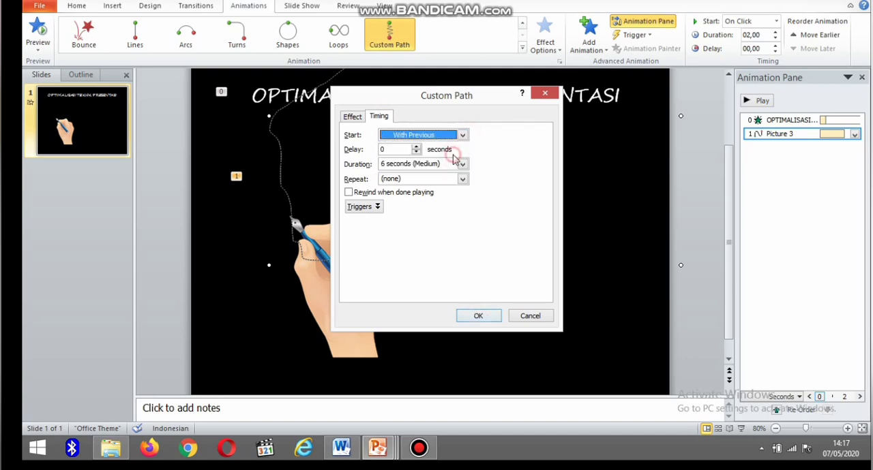
pyautogui.click(477, 317)
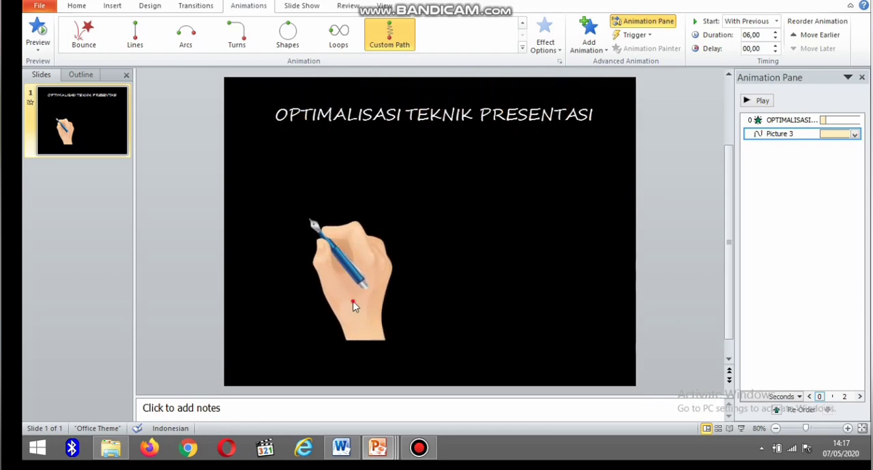
# Move the hand picture down to the lower edge of the slide and preview the slide's animations.
pyautogui.moveTo(381, 339); pyautogui.dragTo(310, 375)
pyautogui.click(761, 100)
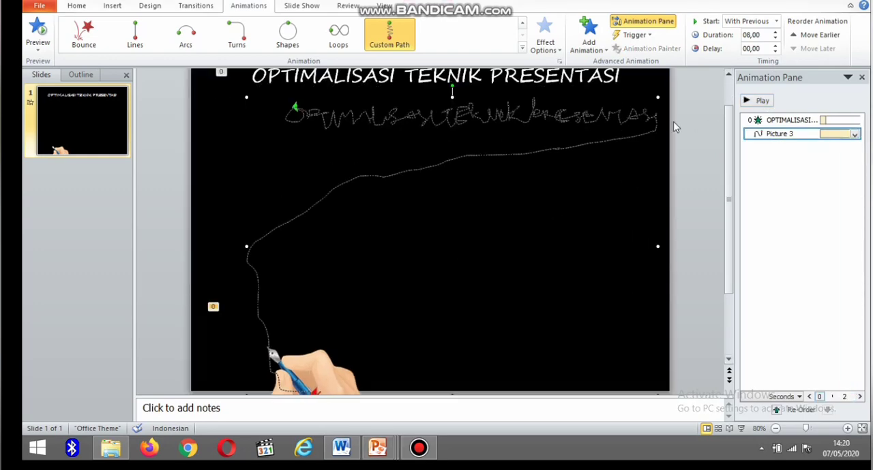
pyautogui.click(762, 101)
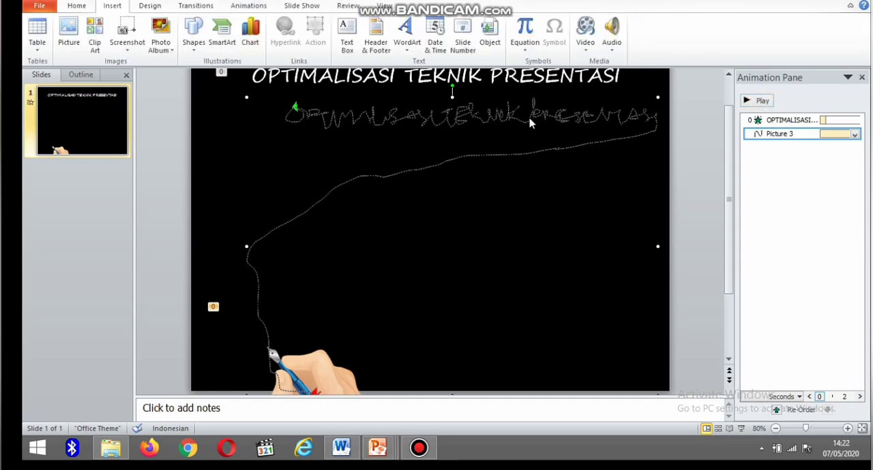
# Insert a Flowchart: Punched Tape shape, widen it to about 8.4 cm and place it below the right part of the title.
pyautogui.click(195, 34)
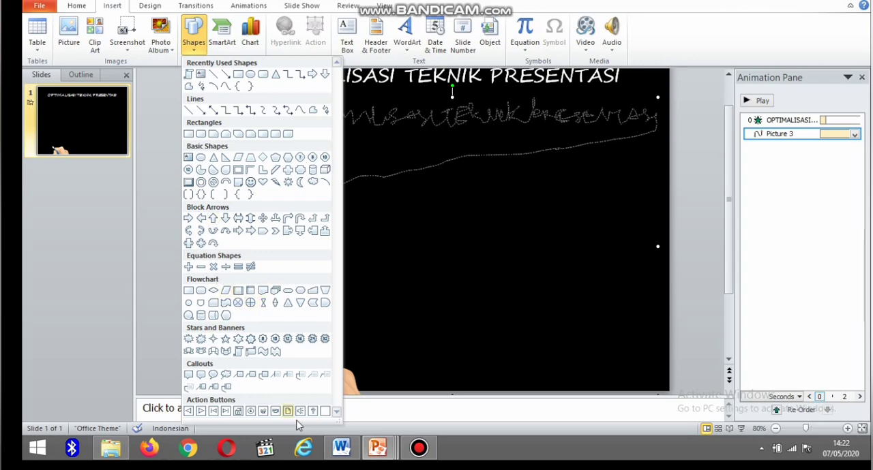
pyautogui.click(230, 310)
pyautogui.click(230, 302)
pyautogui.moveTo(492, 136); pyautogui.dragTo(615, 186)
pyautogui.click(193, 42)
pyautogui.click(231, 308)
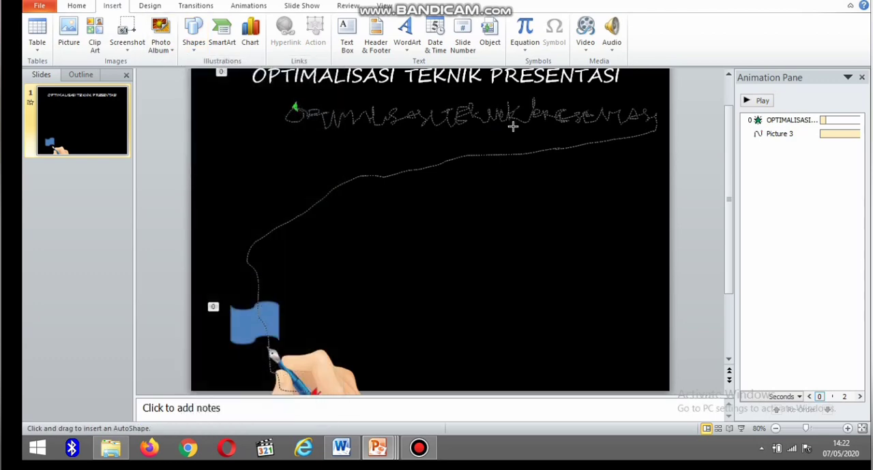
pyautogui.moveTo(491, 116); pyautogui.dragTo(592, 145)
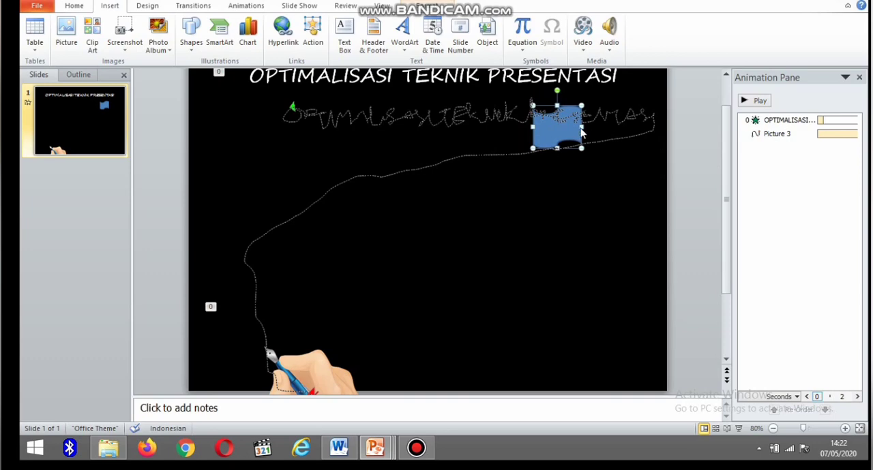
pyautogui.moveTo(581, 128); pyautogui.dragTo(652, 126)
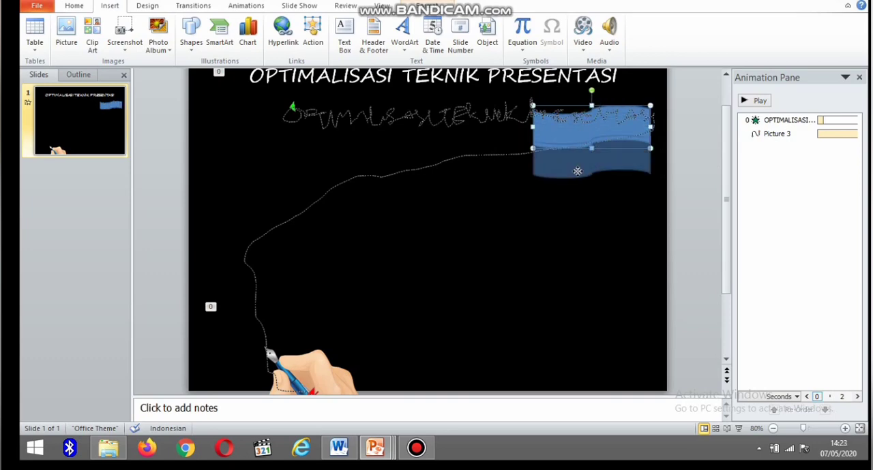
pyautogui.moveTo(576, 171); pyautogui.dragTo(480, 201)
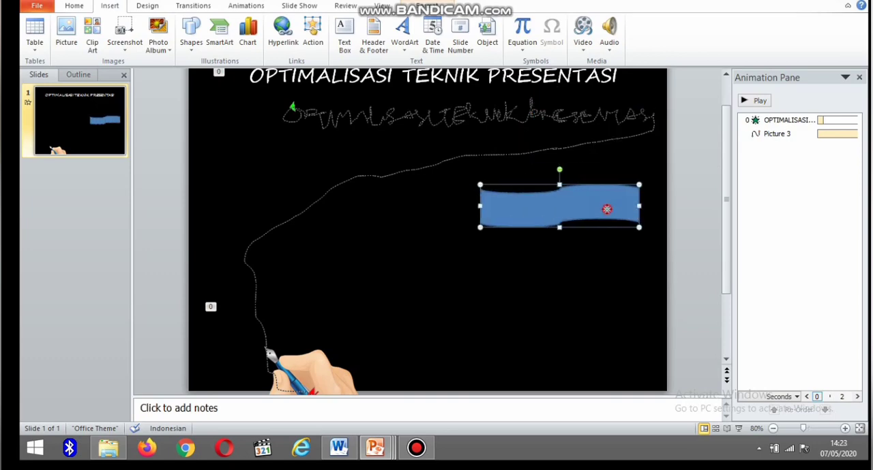
# Fill the punched tape shape with custom pink RGB 234, 34, 167 and remove its outline.
pyautogui.doubleClick(607, 209)
pyautogui.click(456, 22)
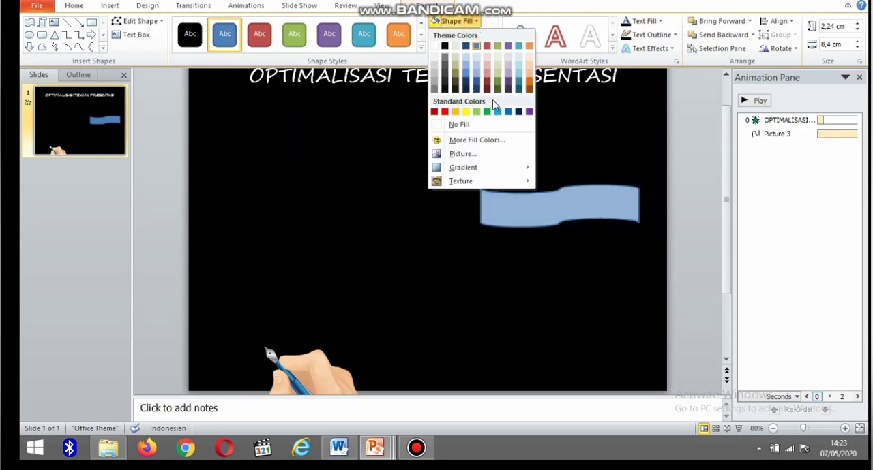
pyautogui.click(470, 140)
pyautogui.click(448, 141)
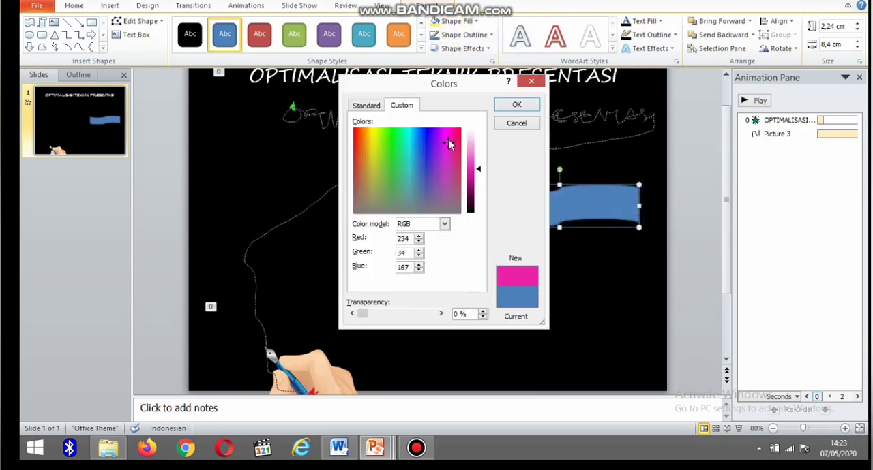
pyautogui.click(517, 105)
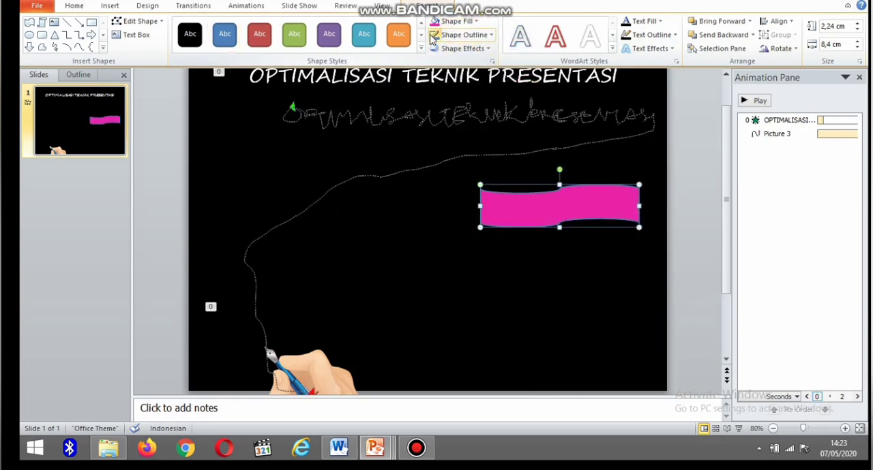
pyautogui.click(486, 36)
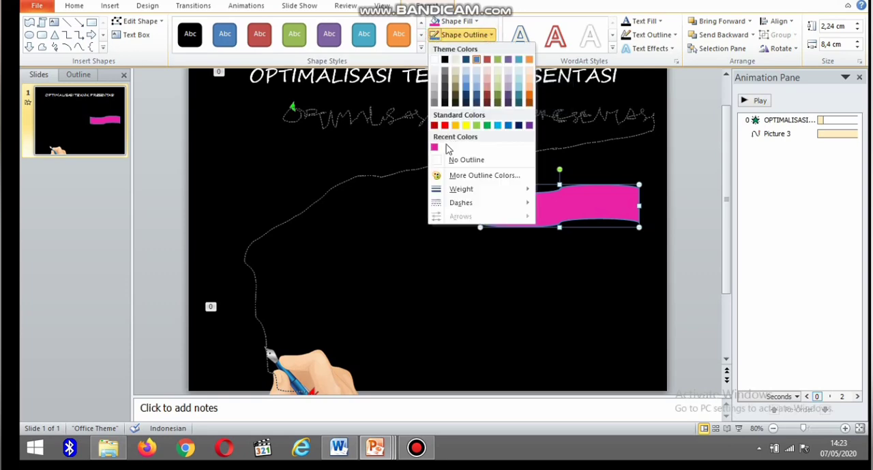
pyautogui.click(452, 159)
# Add the text "MATA KULIAH TILDA" to the pink shape in bold italic and move the shape up closer to the title.
pyautogui.rightClick(543, 211)
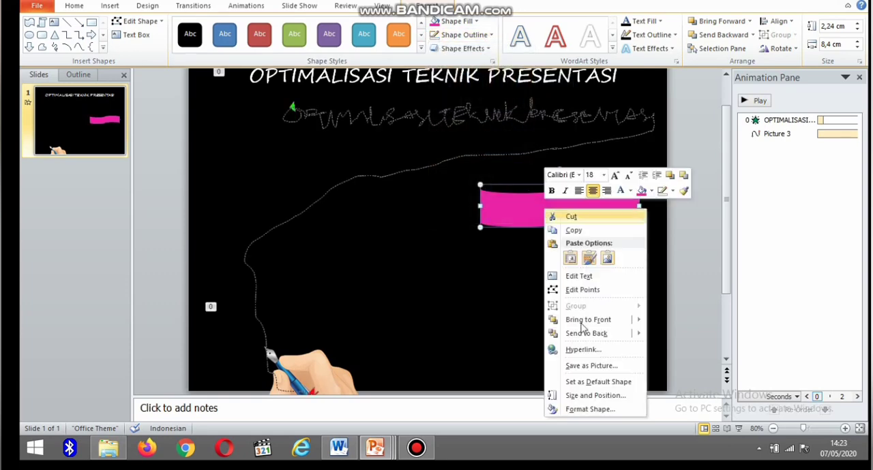
pyautogui.click(598, 287)
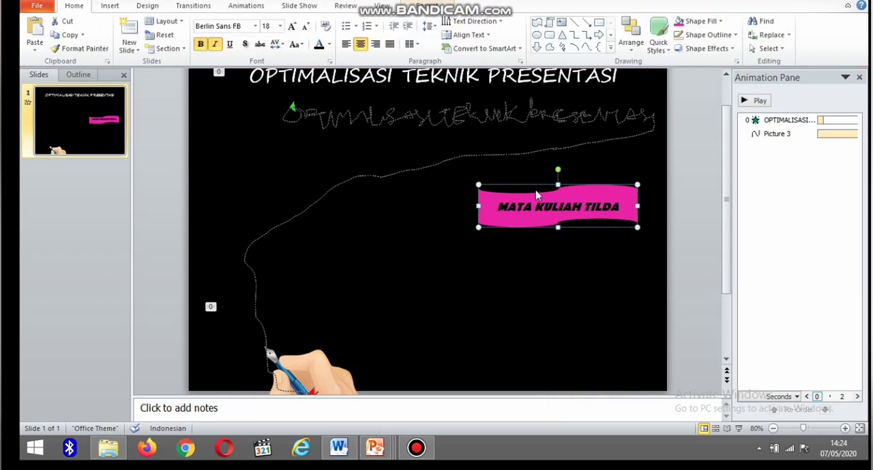
pyautogui.moveTo(544, 188); pyautogui.dragTo(553, 120)
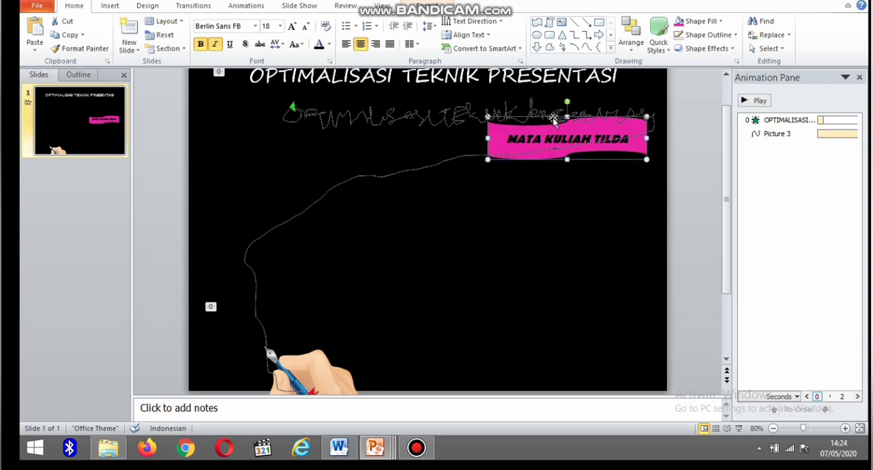
pyautogui.click(553, 122)
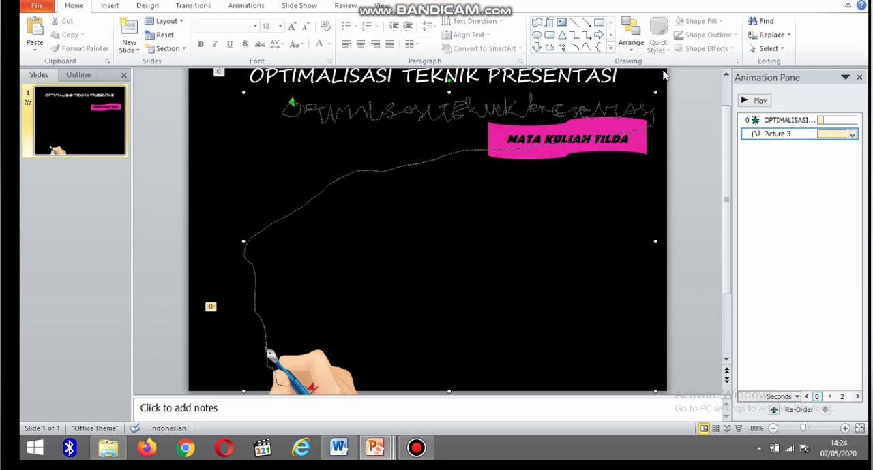
# Apply a Fade entrance animation to the pink MATA KULIAH TILDA shape.
pyautogui.click(494, 137)
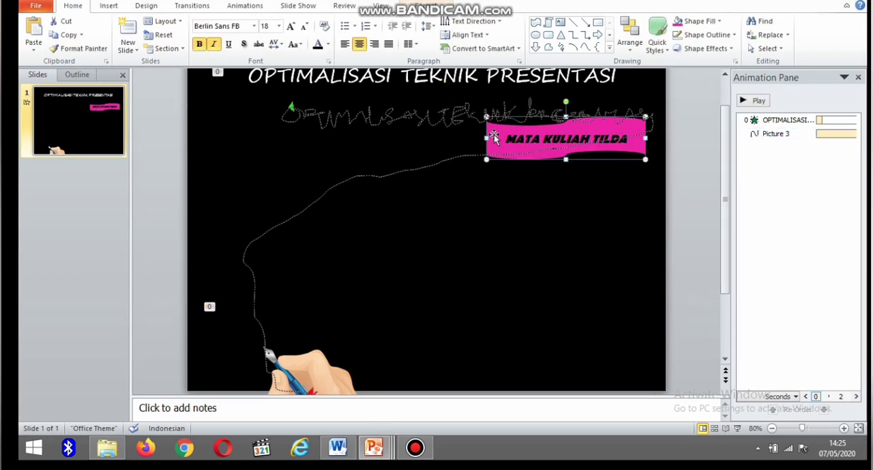
pyautogui.click(249, 9)
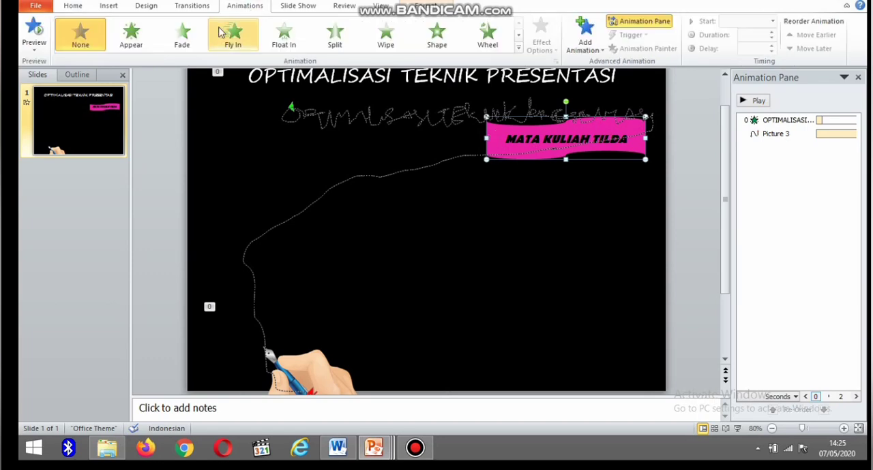
pyautogui.click(172, 47)
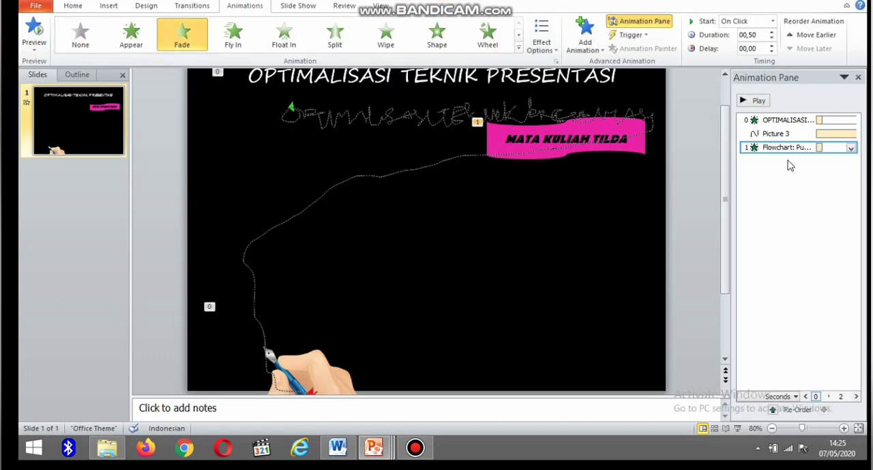
# Set the pink shape's Fade animation to repeat Until End of Slide and start After Previous.
pyautogui.doubleClick(754, 147)
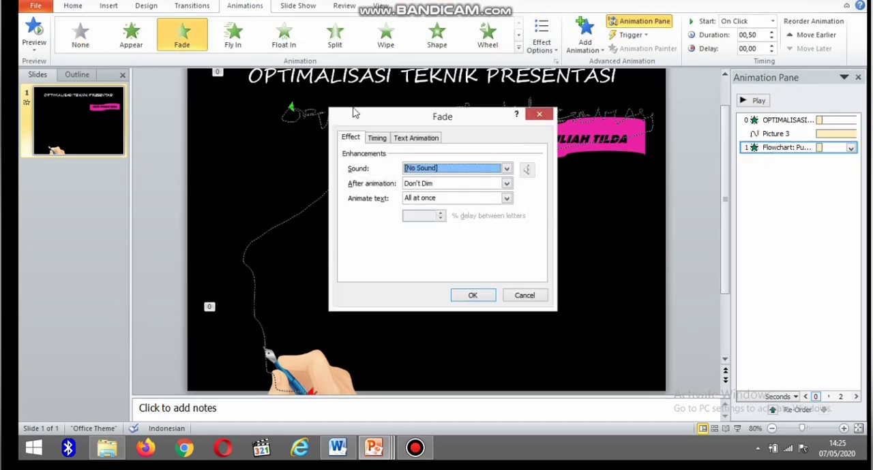
pyautogui.click(378, 139)
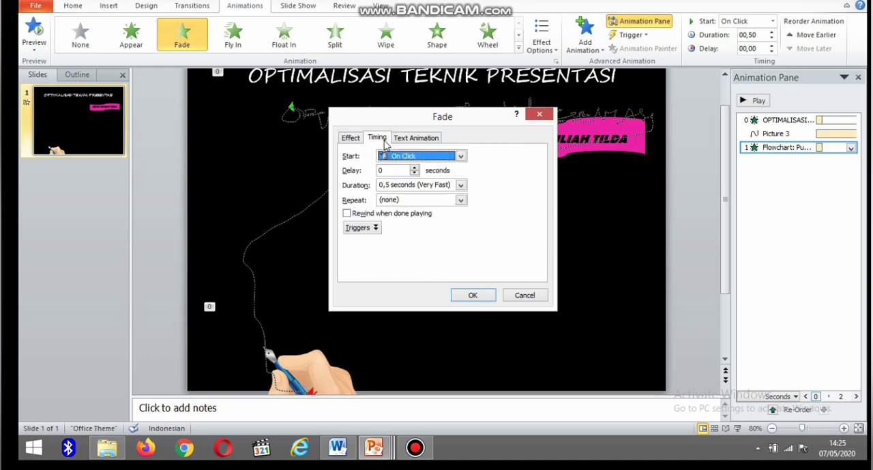
pyautogui.click(462, 201)
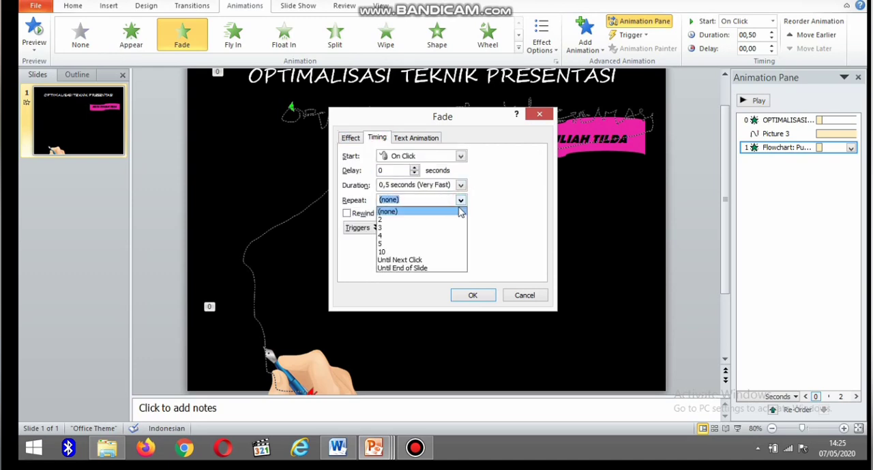
pyautogui.click(429, 268)
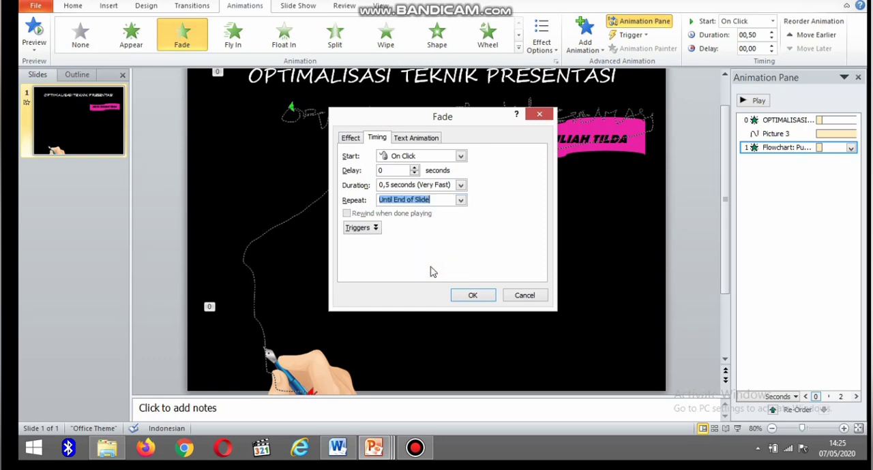
pyautogui.click(462, 156)
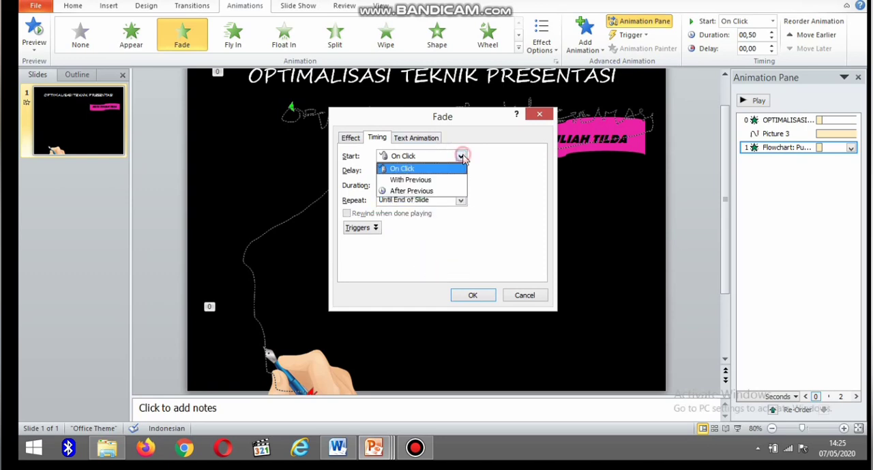
pyautogui.click(455, 190)
# Set the pink shape's animation duration to 5 seconds (Very Slow) and change its effect to Wipe.
pyautogui.click(348, 139)
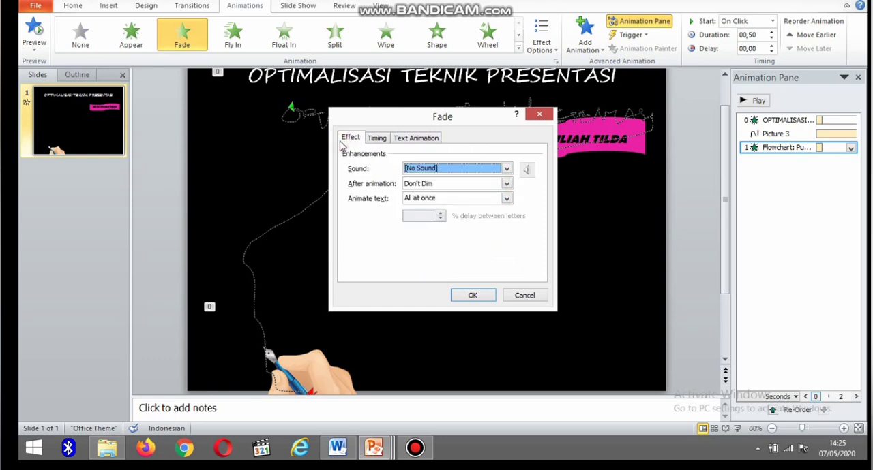
pyautogui.click(507, 198)
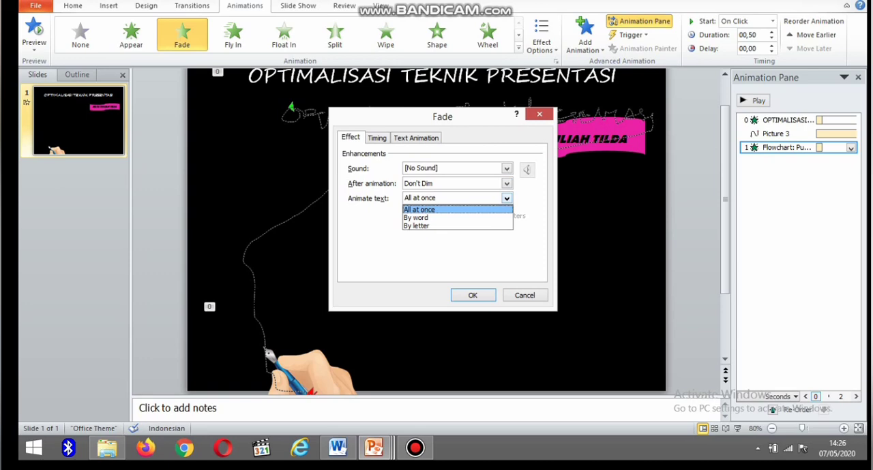
pyautogui.click(377, 138)
pyautogui.click(461, 186)
pyautogui.click(438, 196)
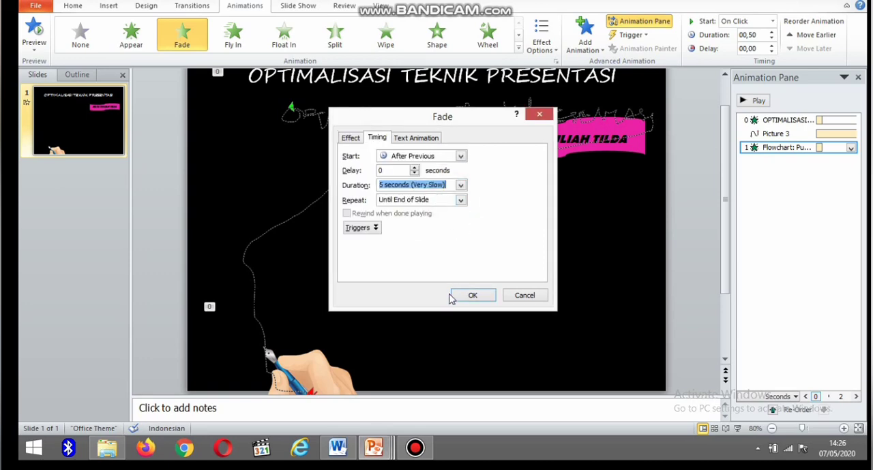
pyautogui.click(471, 295)
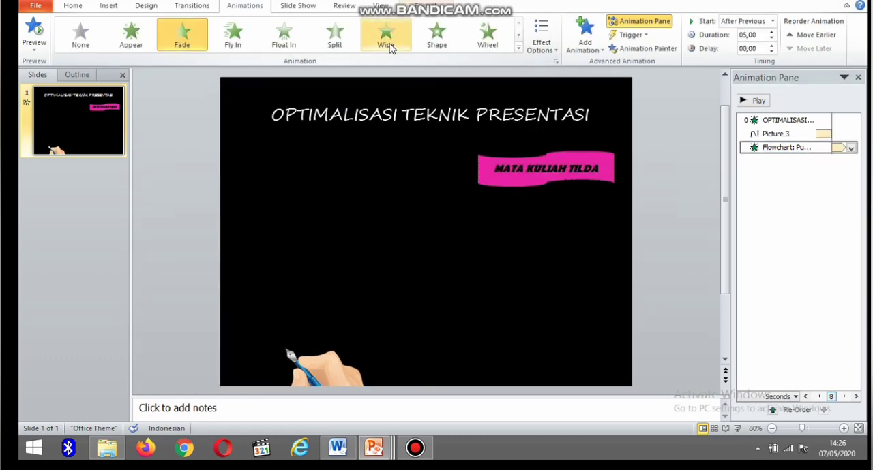
pyautogui.click(385, 35)
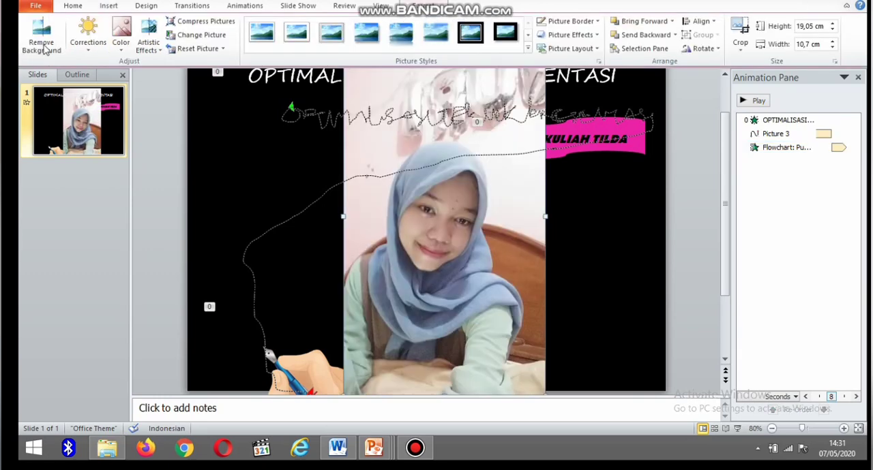
# Remove the portrait photo's background, marking the area along its lower edge to keep, and keep the changes.
pyautogui.click(41, 37)
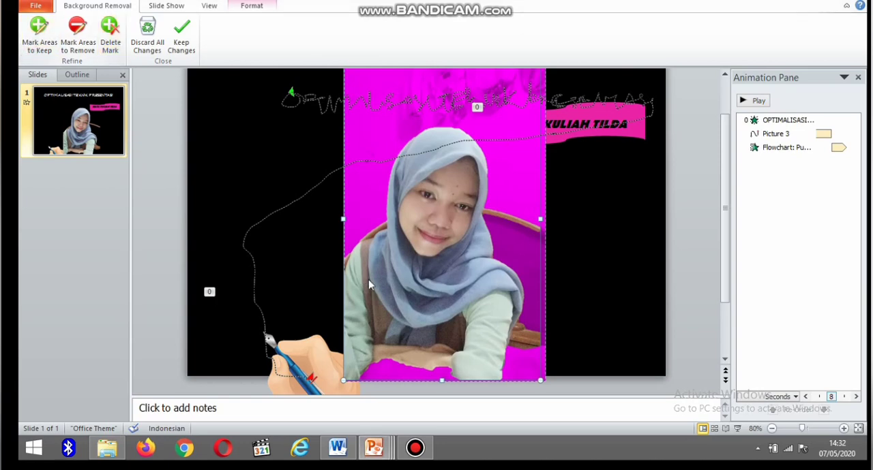
pyautogui.click(39, 31)
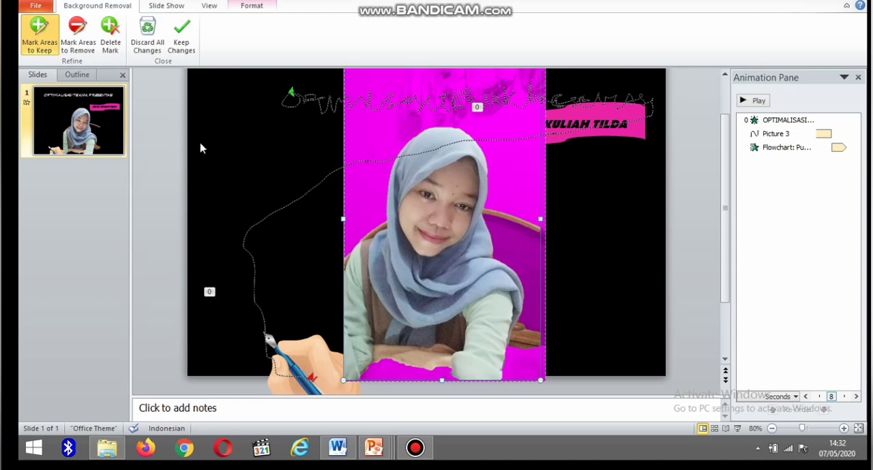
pyautogui.click(39, 30)
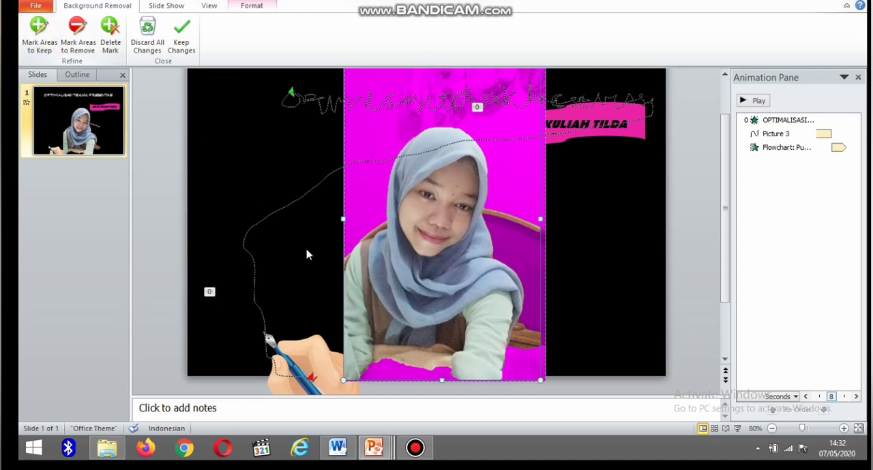
pyautogui.click(37, 34)
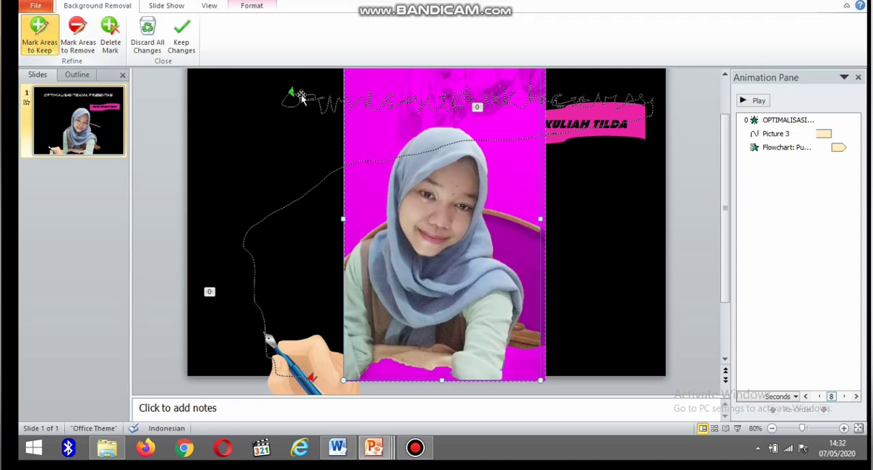
pyautogui.moveTo(369, 366)
pyautogui.mouseDown()
pyautogui.moveTo(470, 381)
pyautogui.moveTo(450, 379)
pyautogui.mouseUp()
pyautogui.click(178, 51)
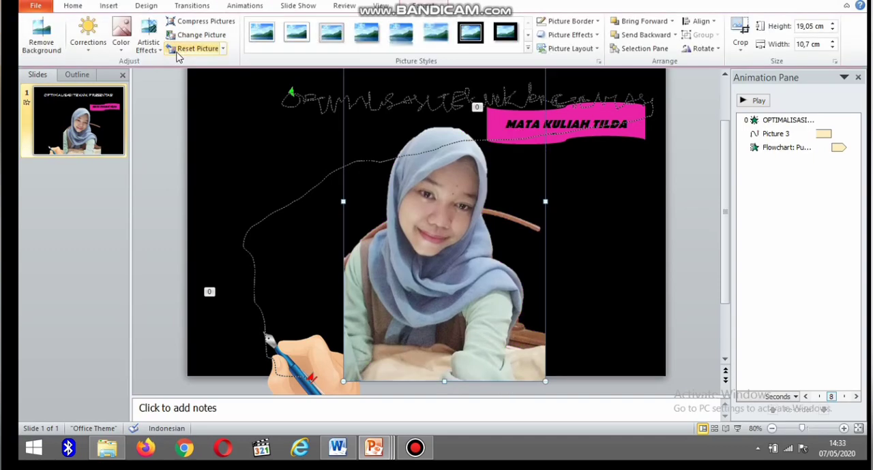
# Shrink the portrait to about 10.33 cm high and move it to the slide's lower-right area below the pink shape.
pyautogui.moveTo(422, 193); pyautogui.dragTo(408, 251)
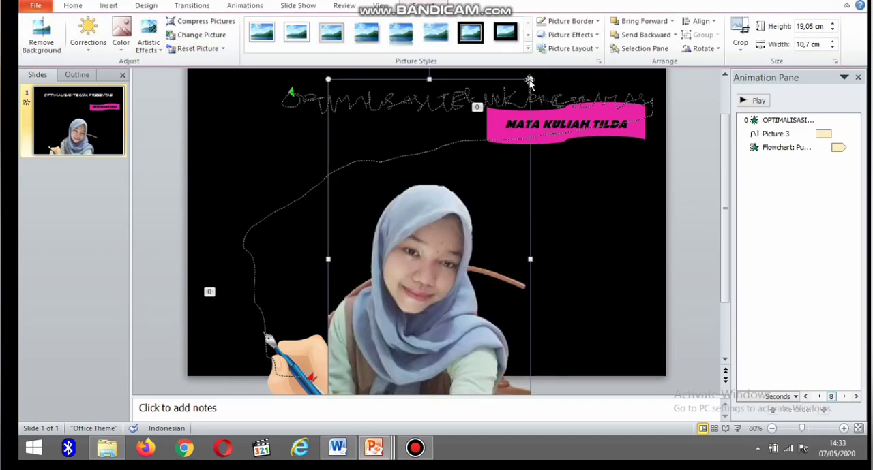
pyautogui.moveTo(530, 80); pyautogui.dragTo(437, 244)
pyautogui.moveTo(436, 274); pyautogui.dragTo(654, 197)
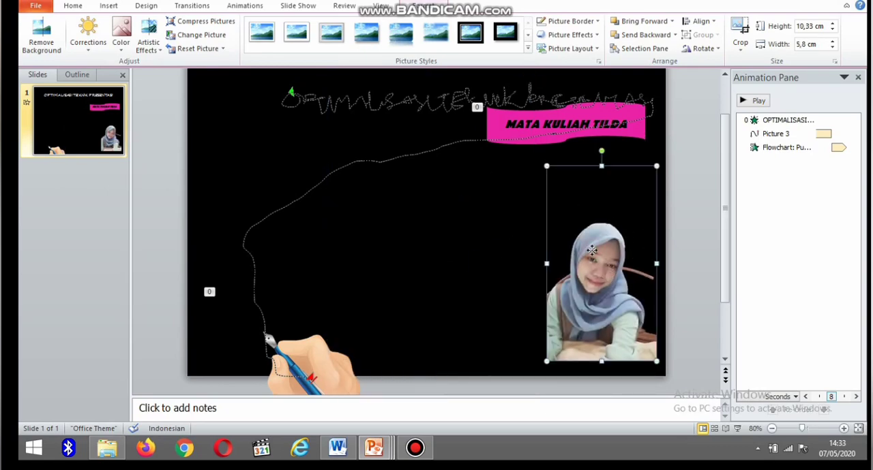
pyautogui.moveTo(593, 254); pyautogui.dragTo(582, 254)
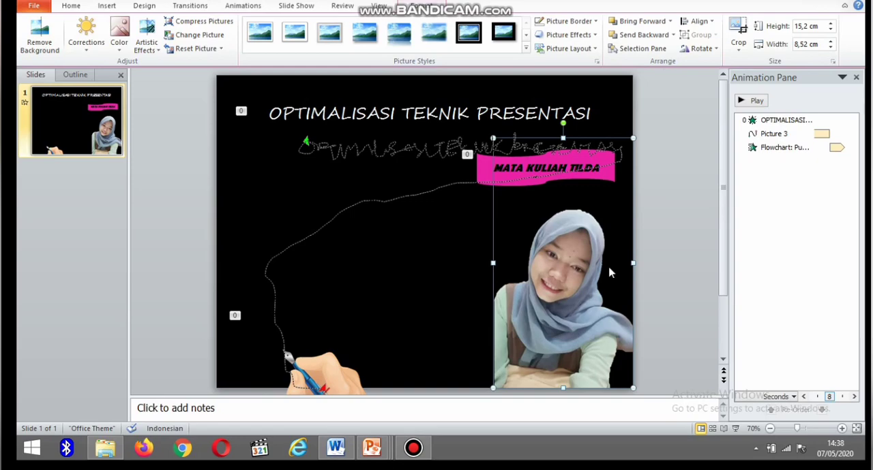
# Apply a Fade entrance animation to the portrait and set it to start After Previous.
pyautogui.click(243, 6)
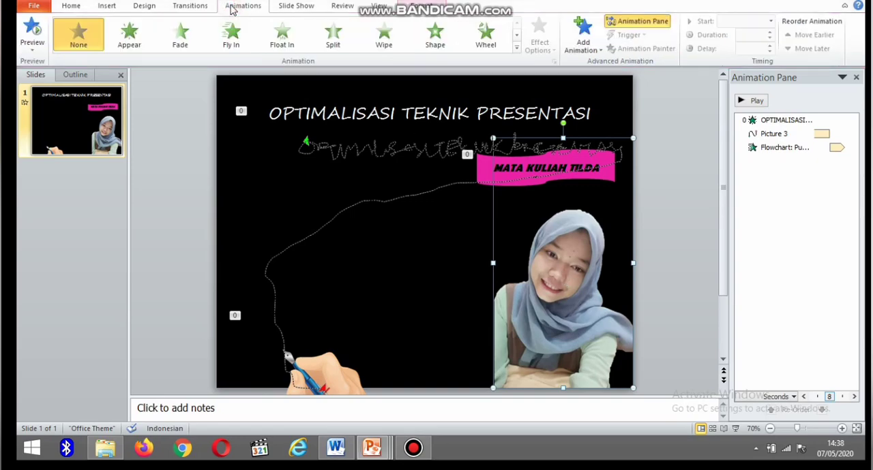
pyautogui.click(195, 34)
pyautogui.doubleClick(750, 164)
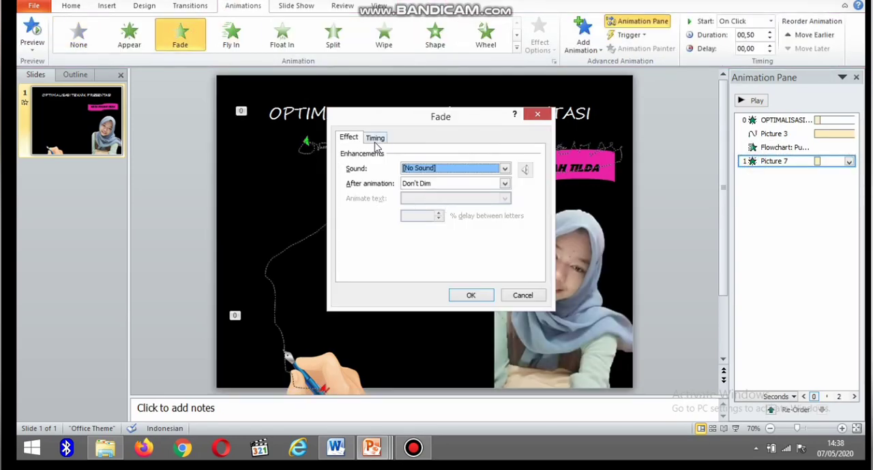
pyautogui.click(375, 139)
pyautogui.click(458, 156)
pyautogui.click(443, 192)
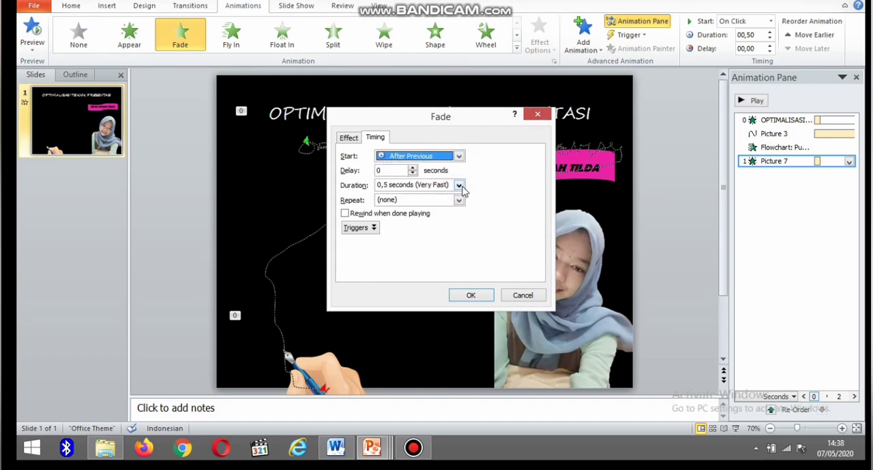
# Set the portrait's Fade duration to 5 seconds (Very Slow) and its repeat to Until End of Slide.
pyautogui.click(458, 186)
pyautogui.click(436, 194)
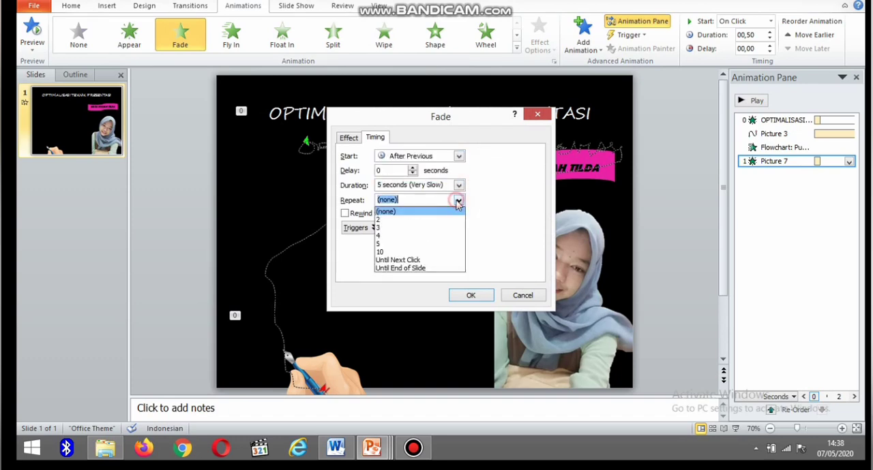
pyautogui.click(428, 275)
pyautogui.click(447, 200)
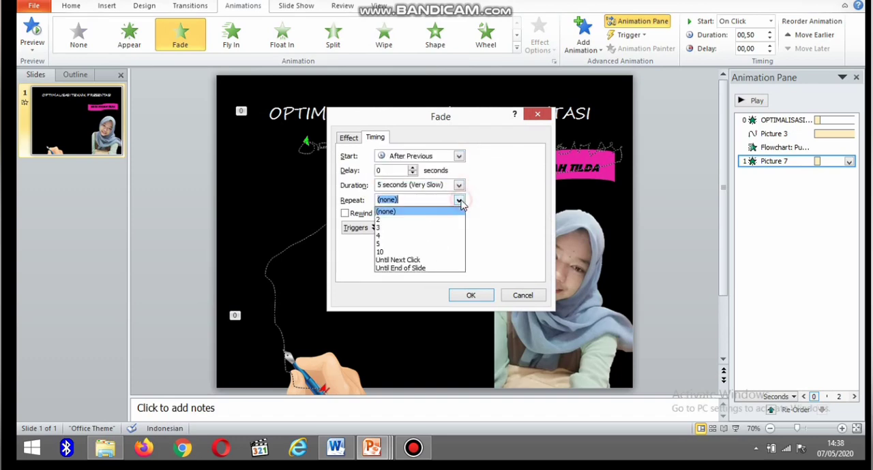
pyautogui.click(437, 270)
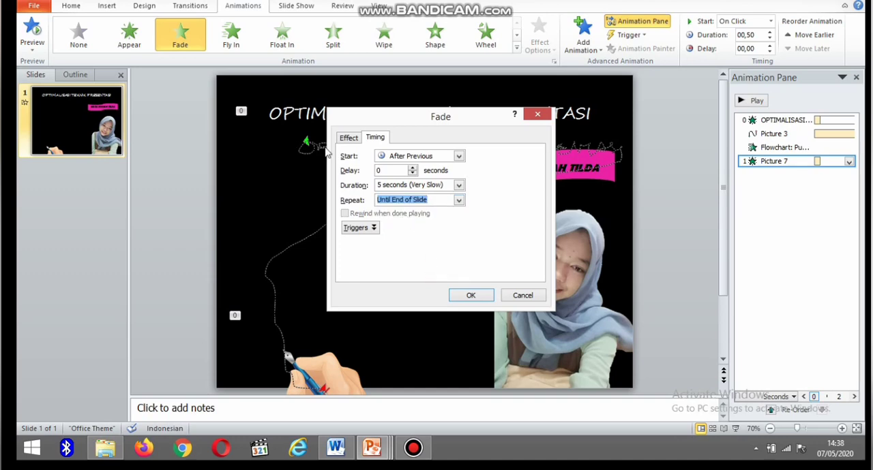
pyautogui.click(470, 296)
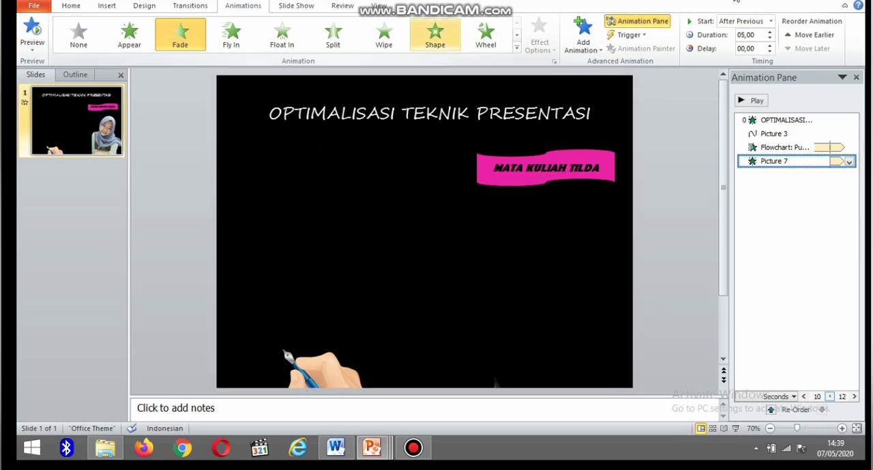
# Draw a cloud callout about 8.37 cm high and 8.8 cm wide between the writing hand and the portrait.
pyautogui.click(106, 6)
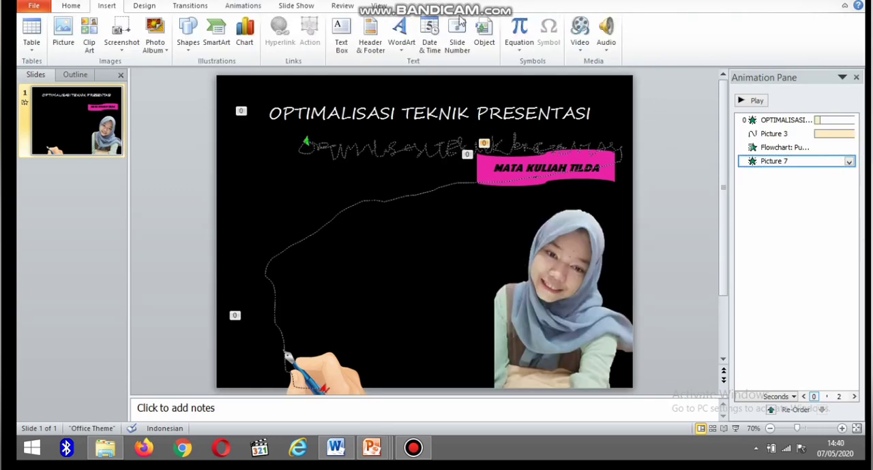
pyautogui.click(188, 34)
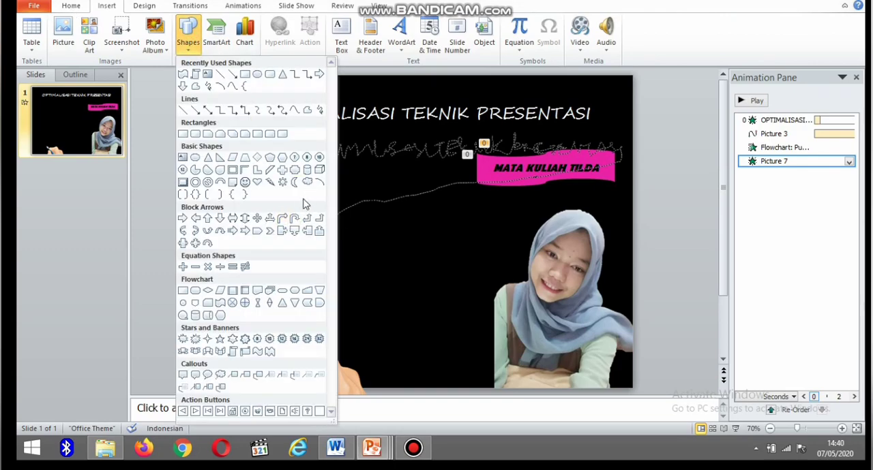
pyautogui.click(220, 377)
pyautogui.moveTo(306, 185); pyautogui.dragTo(450, 326)
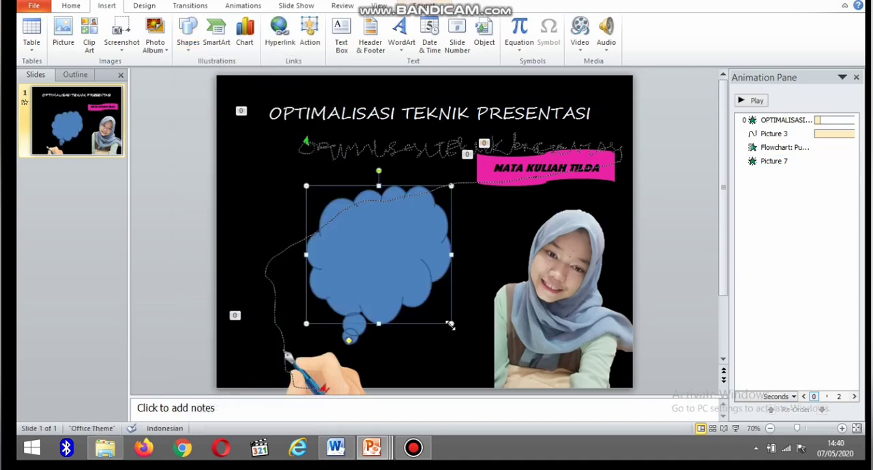
# Rotate the cloud callout left by 90° and adjust its angle freehand so its tail points toward the portrait.
pyautogui.doubleClick(382, 225)
pyautogui.click(777, 48)
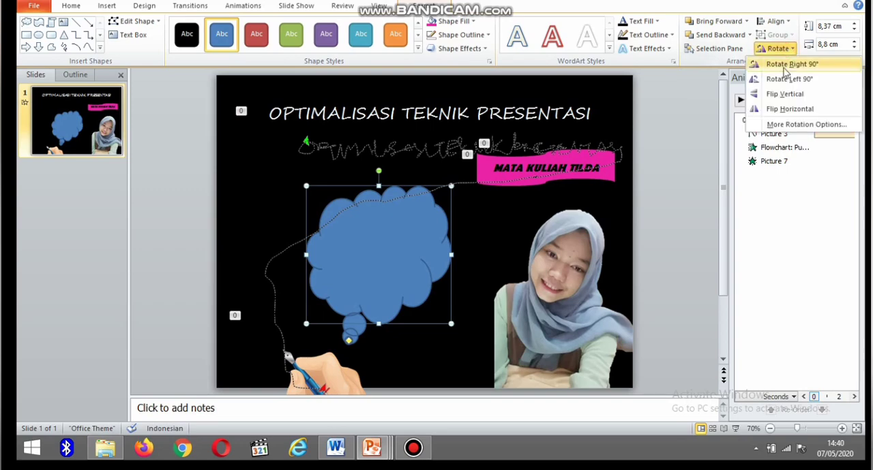
pyautogui.click(781, 80)
pyautogui.moveTo(292, 250); pyautogui.dragTo(289, 185)
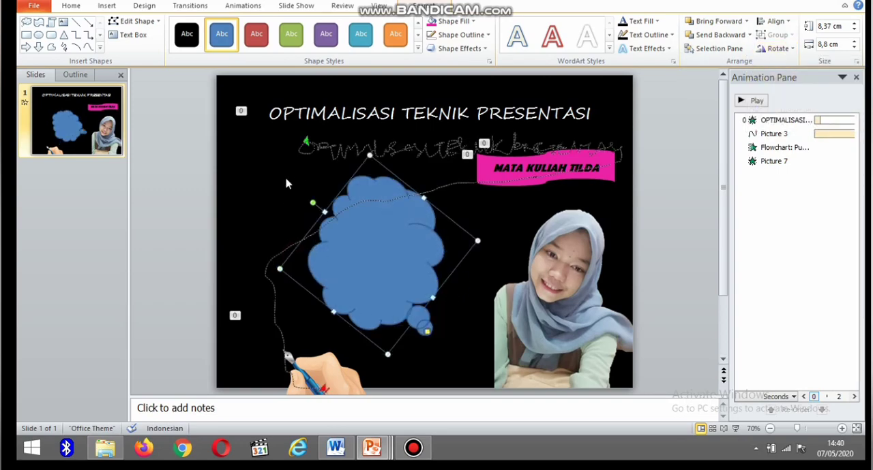
# Fill the cloud callout with standard yellow and give it a black (Black, Text 1) outline.
pyautogui.click(472, 22)
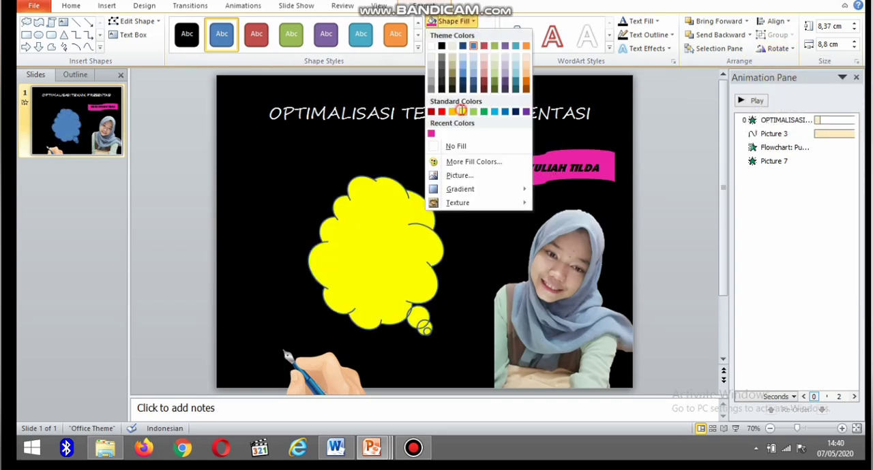
pyautogui.click(460, 114)
pyautogui.click(454, 34)
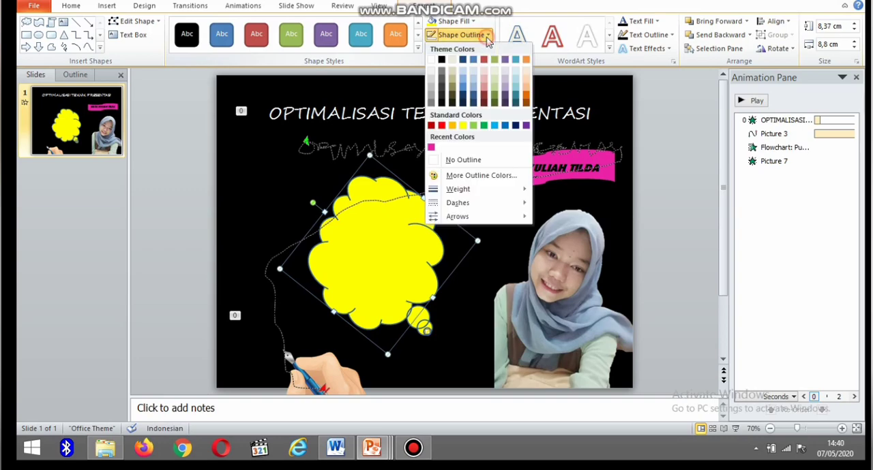
pyautogui.click(443, 59)
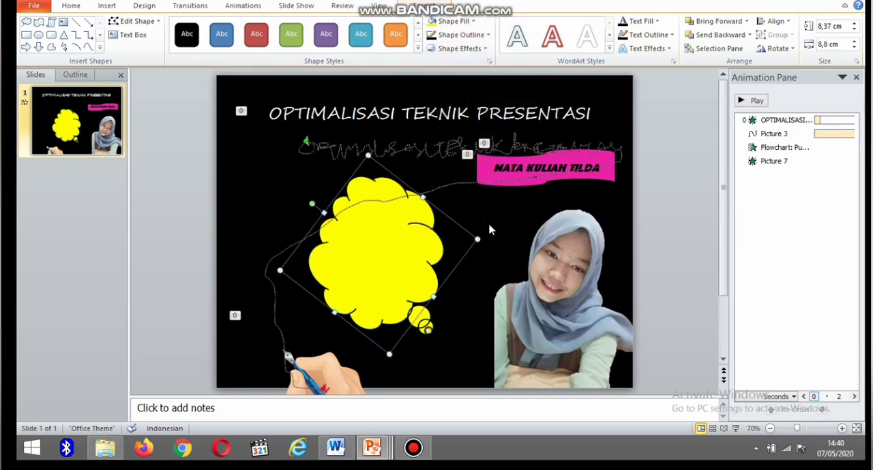
# Enlarge the cloud callout to about 13.43 cm high and 12.07 cm wide.
pyautogui.moveTo(477, 239); pyautogui.dragTo(507, 247)
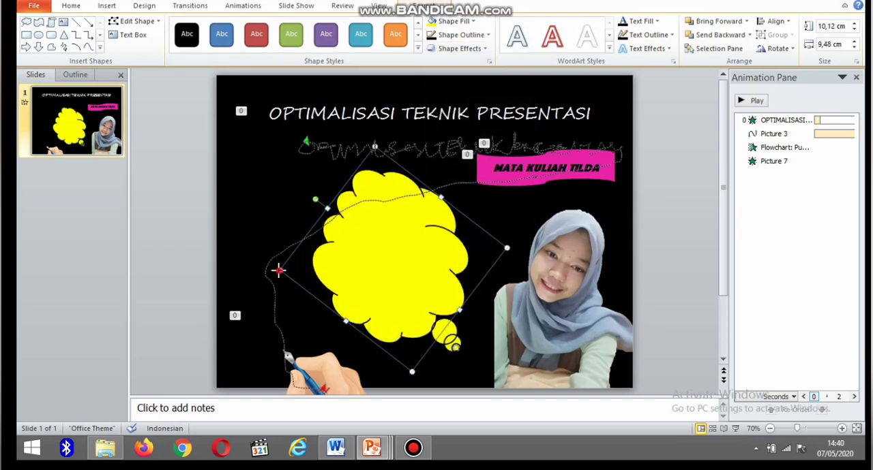
pyautogui.moveTo(278, 270); pyautogui.dragTo(210, 270)
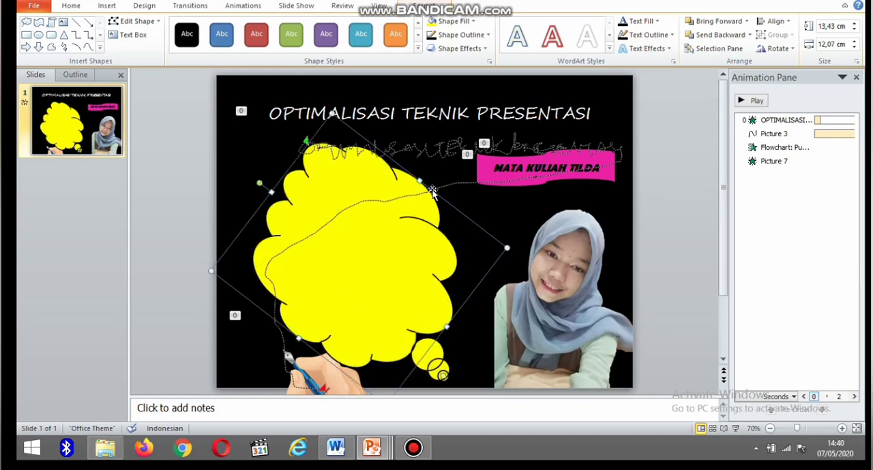